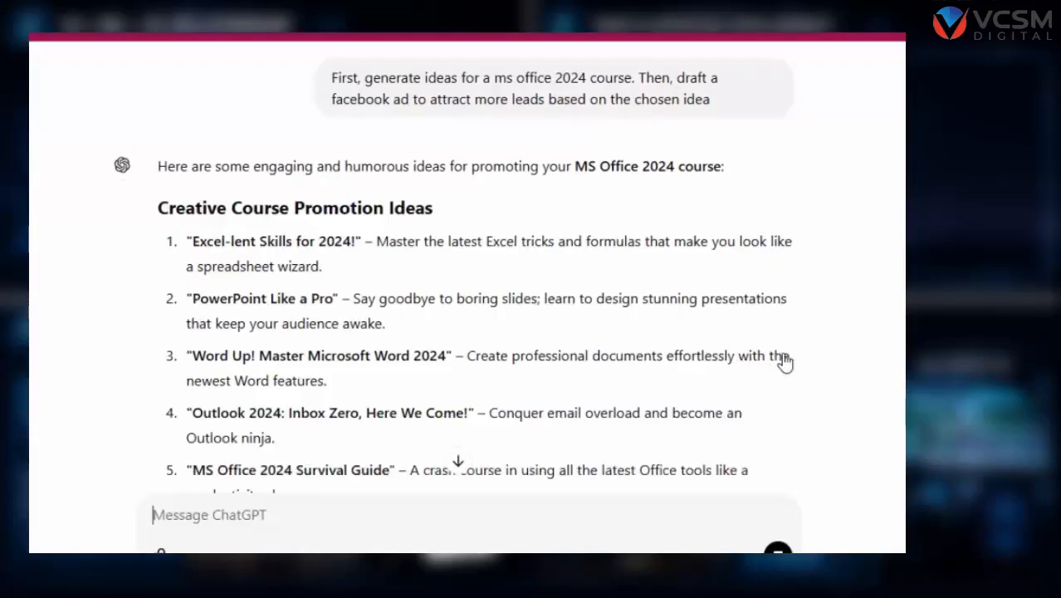
# Review the MS Office 2024 course promotion ideas and the Facebook ad copy drafted for the chosen idea
pyautogui.scroll(-1, 253, 261)
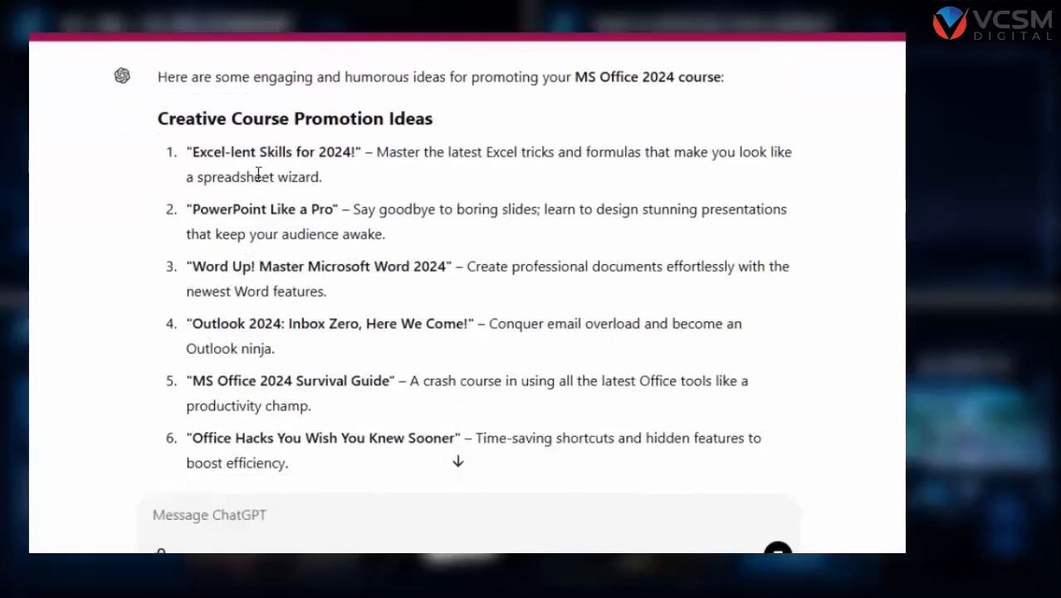
pyautogui.moveTo(221, 211); pyautogui.dragTo(268, 216)
pyautogui.moveTo(232, 266); pyautogui.dragTo(286, 293)
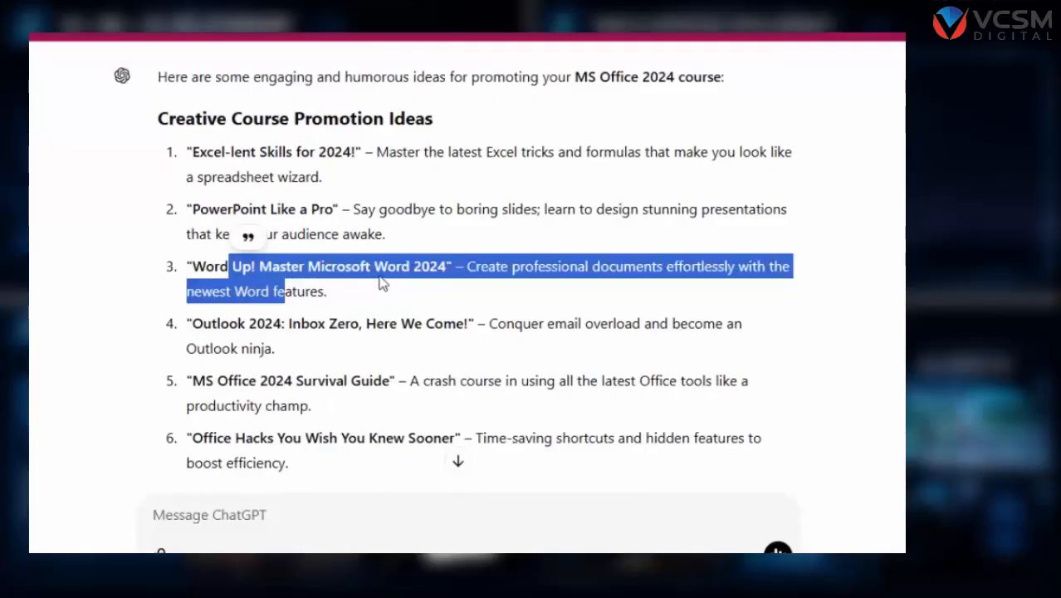
pyautogui.moveTo(270, 336); pyautogui.dragTo(306, 323)
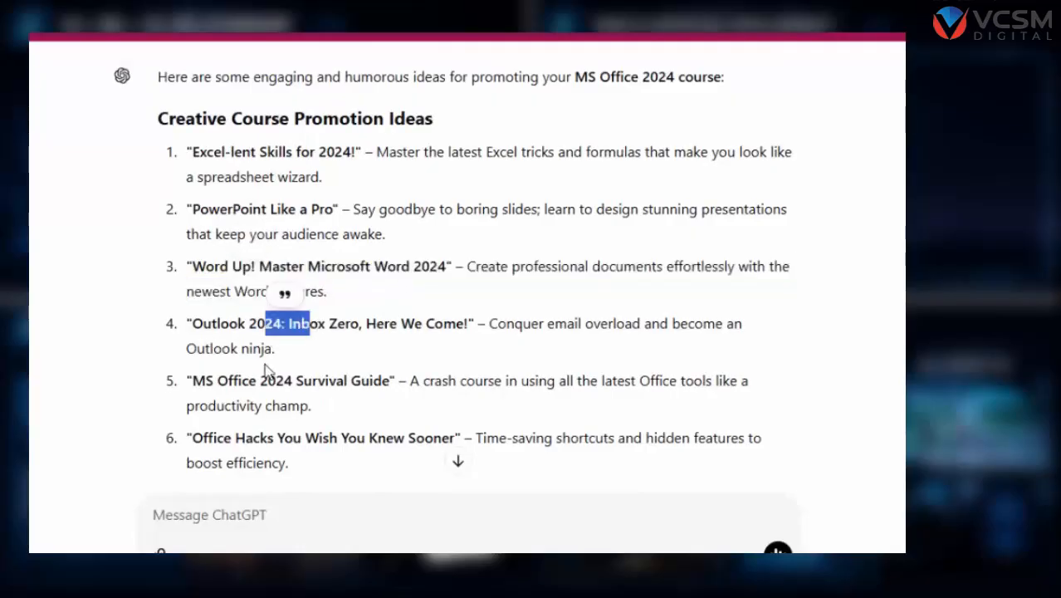
pyautogui.moveTo(263, 375); pyautogui.dragTo(342, 375)
pyautogui.scroll(-2, 341, 378)
pyautogui.scroll(2, 274, 190)
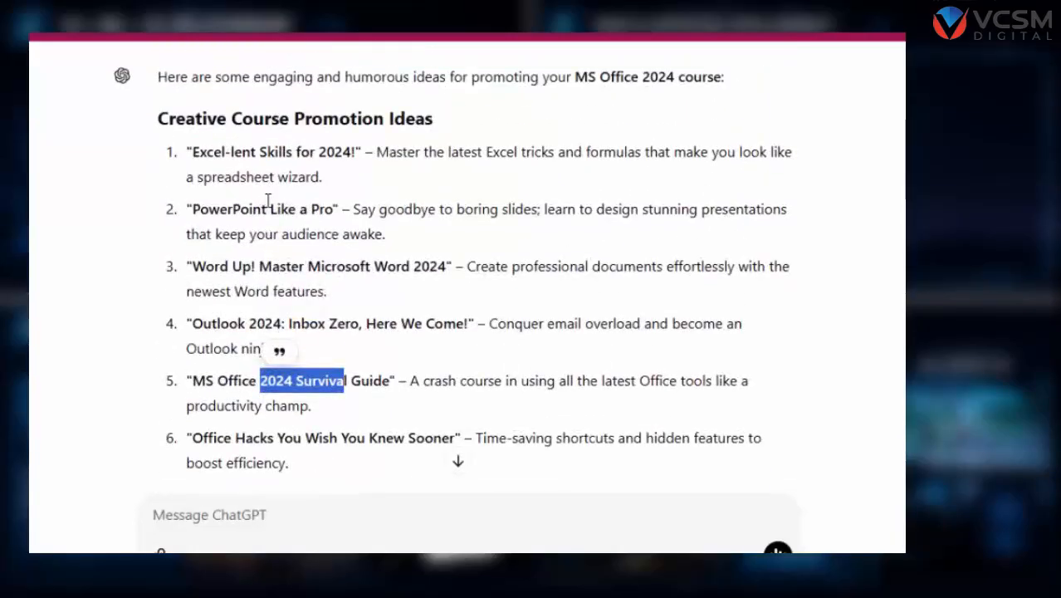
pyautogui.scroll(-7, 268, 203)
pyautogui.scroll(2, 268, 236)
pyautogui.scroll(-2, 266, 225)
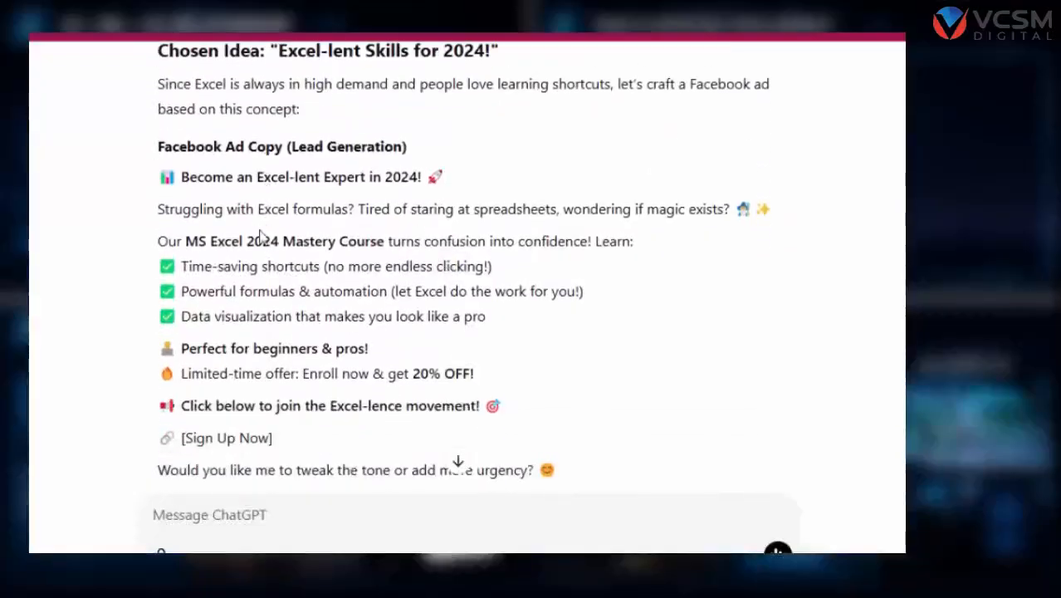
pyautogui.moveTo(158, 147); pyautogui.dragTo(608, 468)
pyautogui.click(626, 367)
# Send the follow-up prompt "convert this into hindi" for the ad copy and regenerate the response
pyautogui.click(240, 516)
pyautogui.write('convert t')
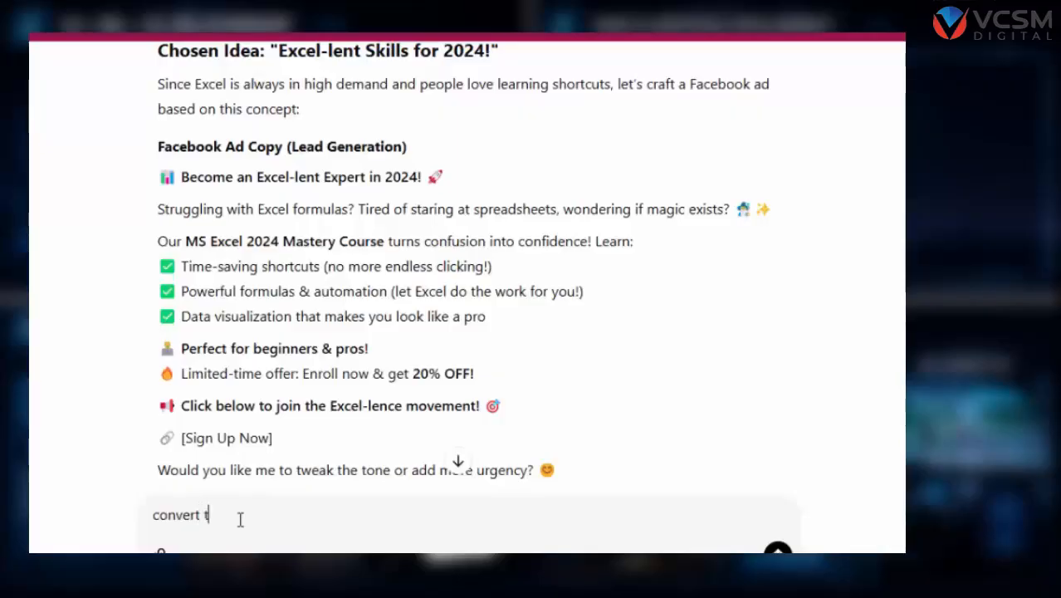
pyautogui.write('his into a')
pyautogui.press('BackSpace')
pyautogui.write('hindi')
pyautogui.press('Return')
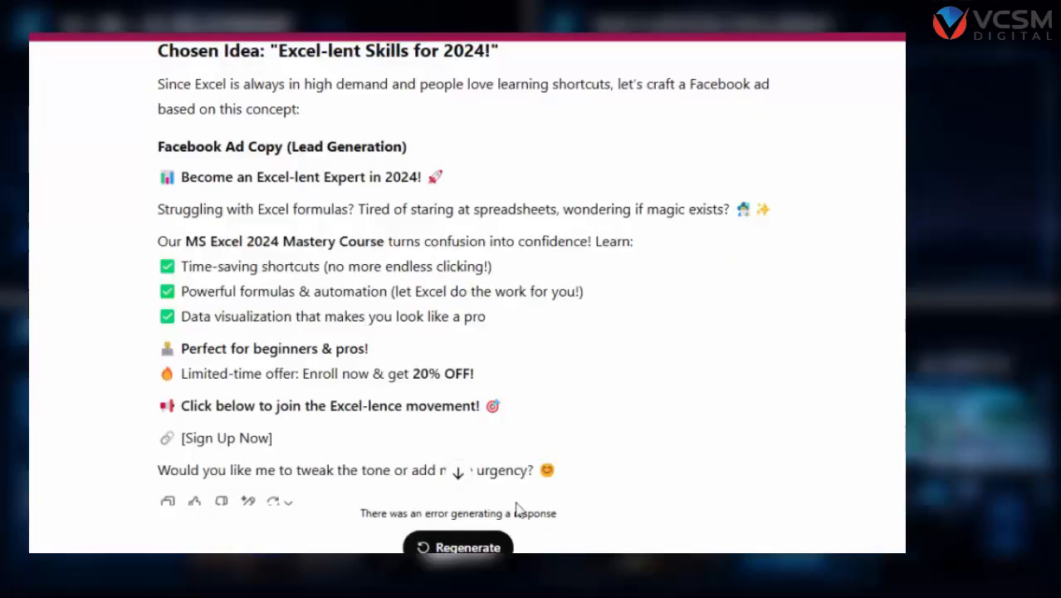
pyautogui.click(434, 548)
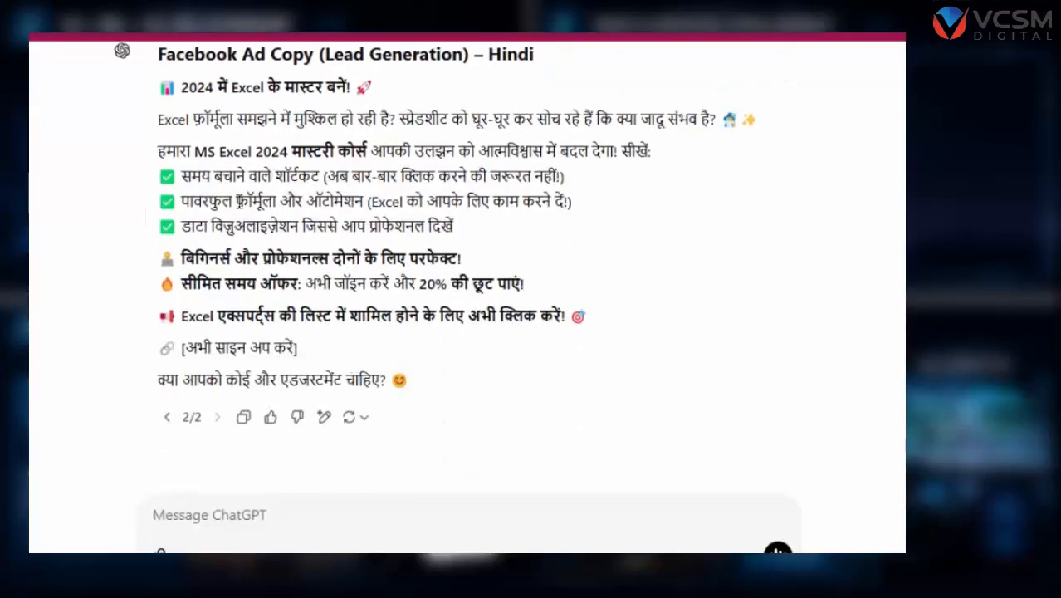
# Send the prompt "provide me general terms in english" and regenerate the response
pyautogui.scroll(1, 259, 220)
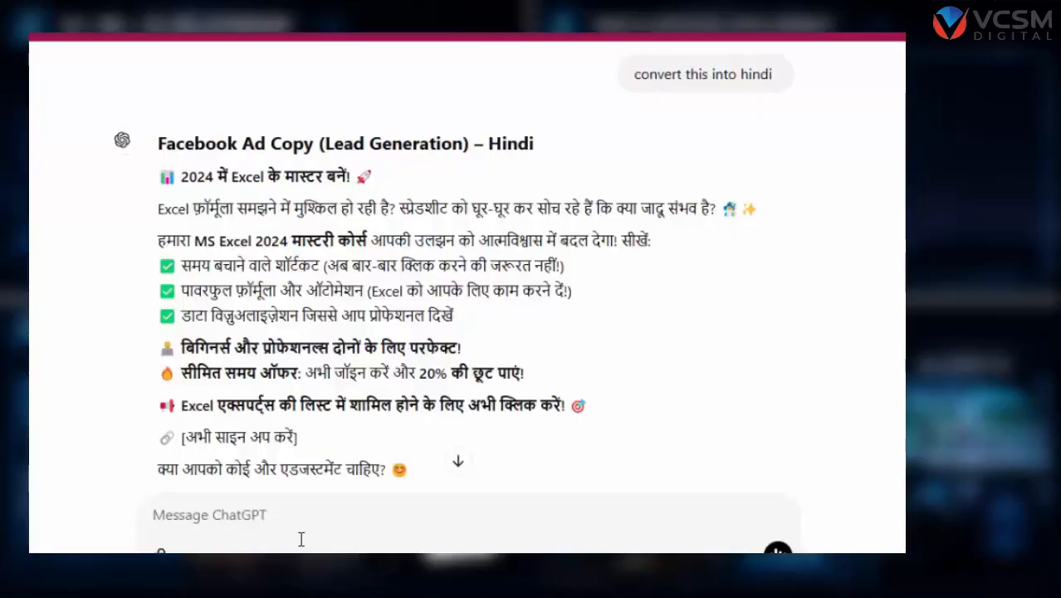
pyautogui.write('provid')
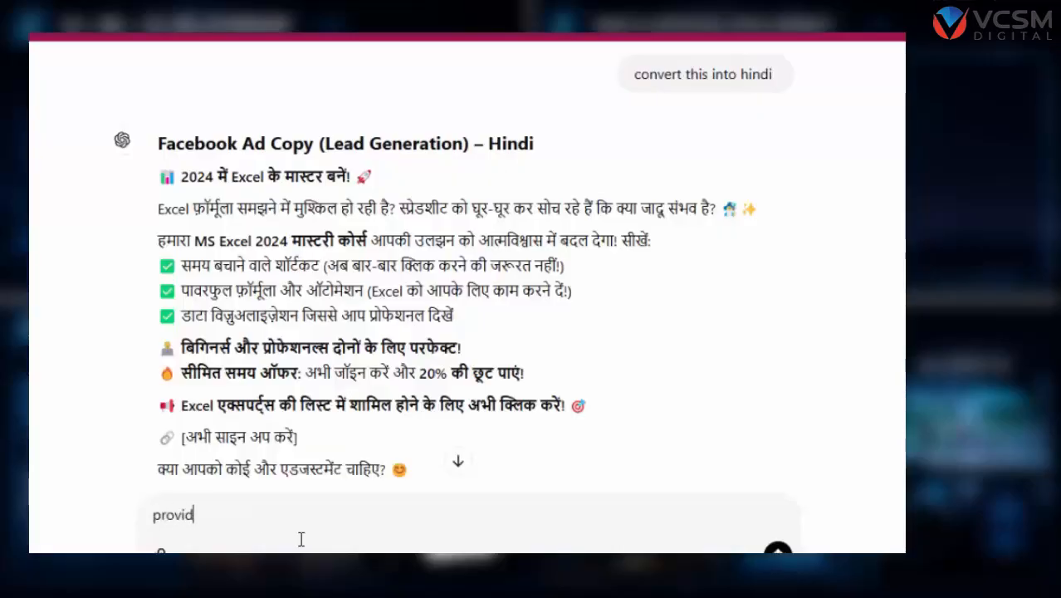
pyautogui.write('e me general terms in')
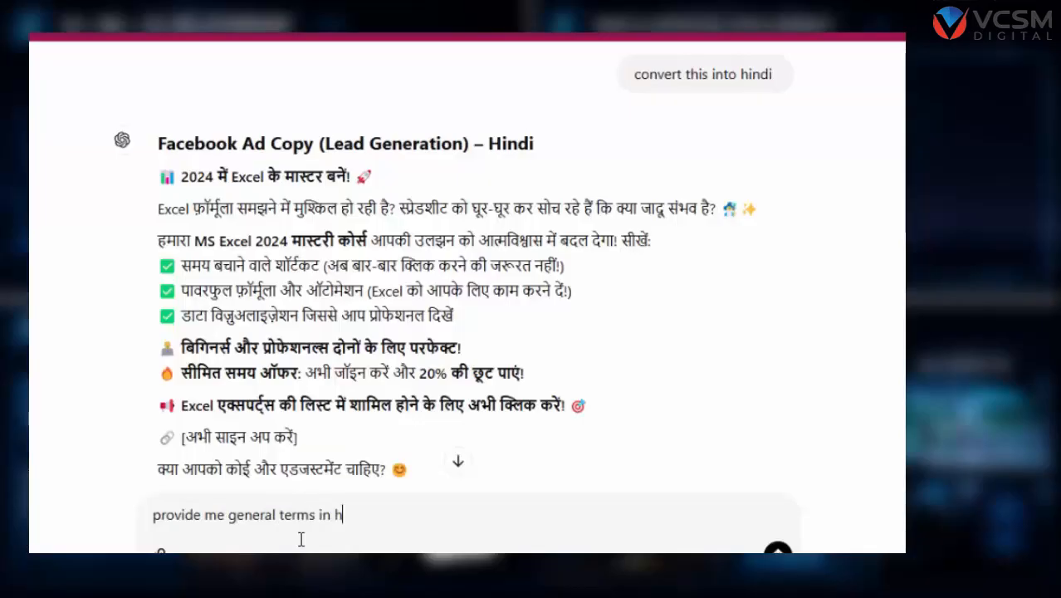
pyautogui.write(' english')
pyautogui.press('Return')
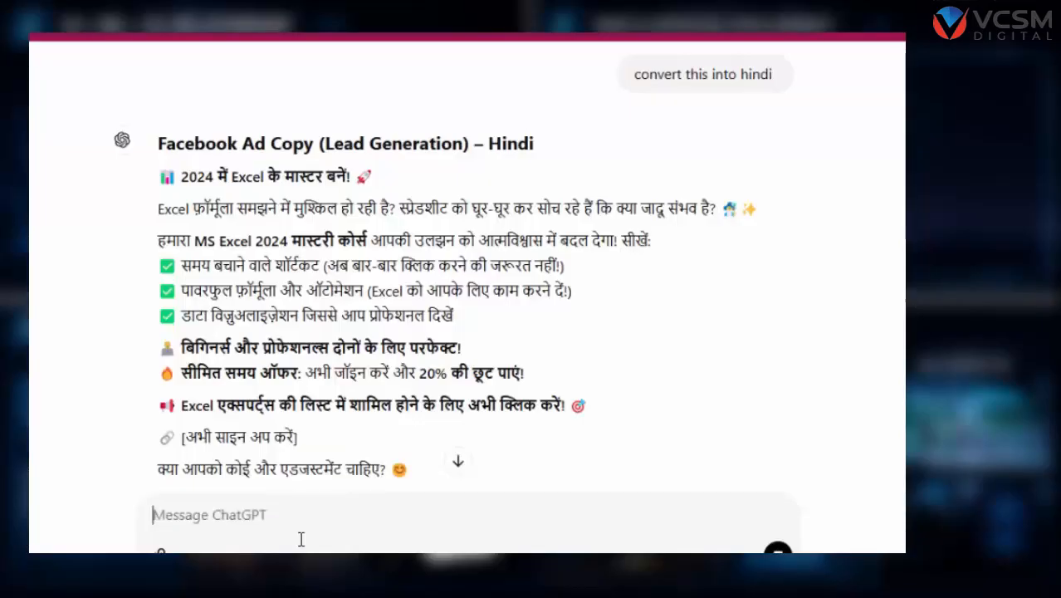
pyautogui.click(457, 476)
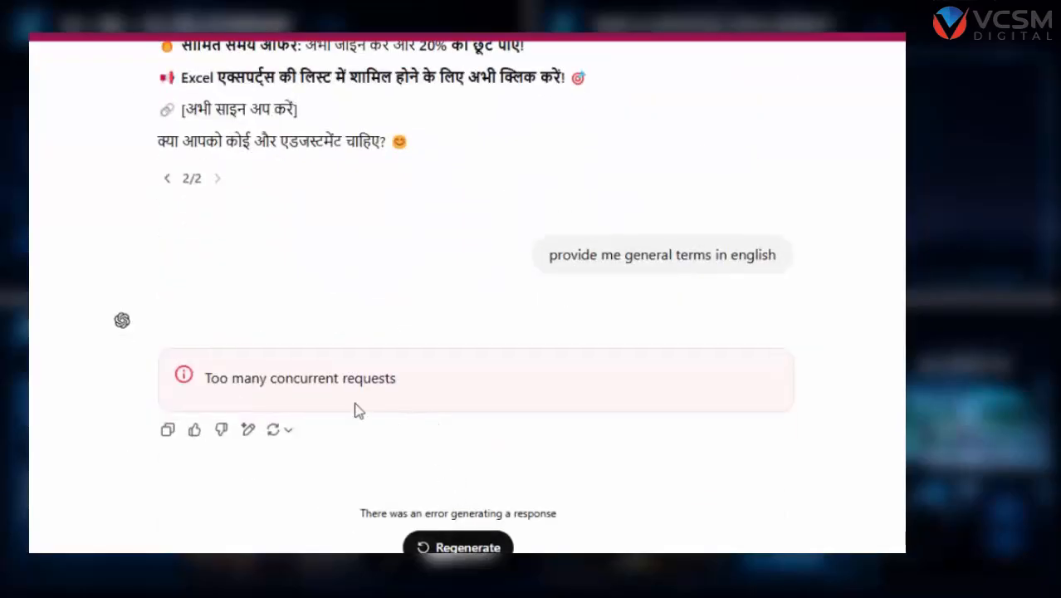
pyautogui.moveTo(207, 378); pyautogui.dragTo(433, 388)
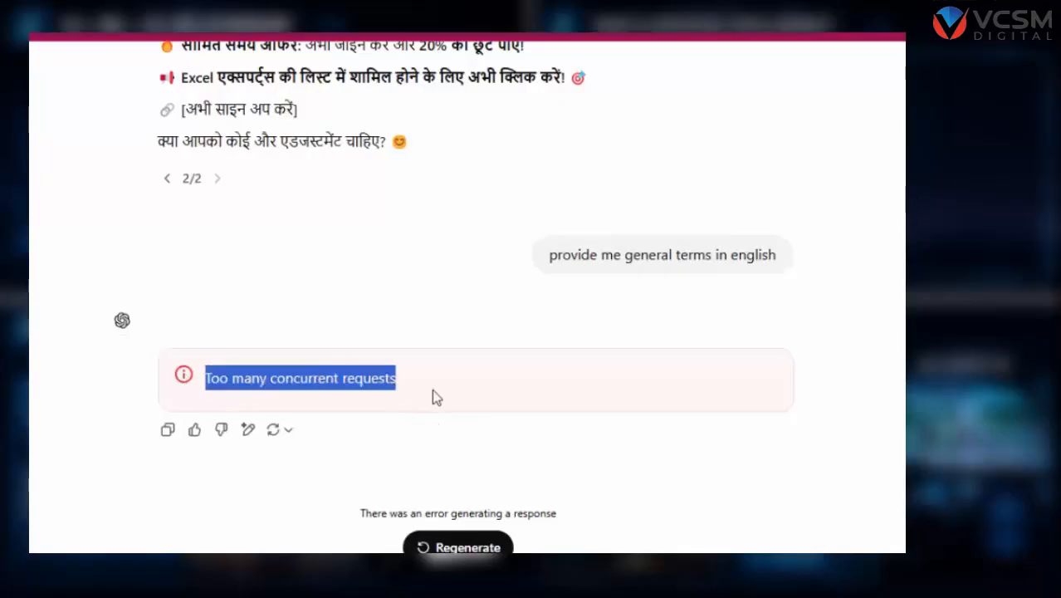
pyautogui.click(440, 393)
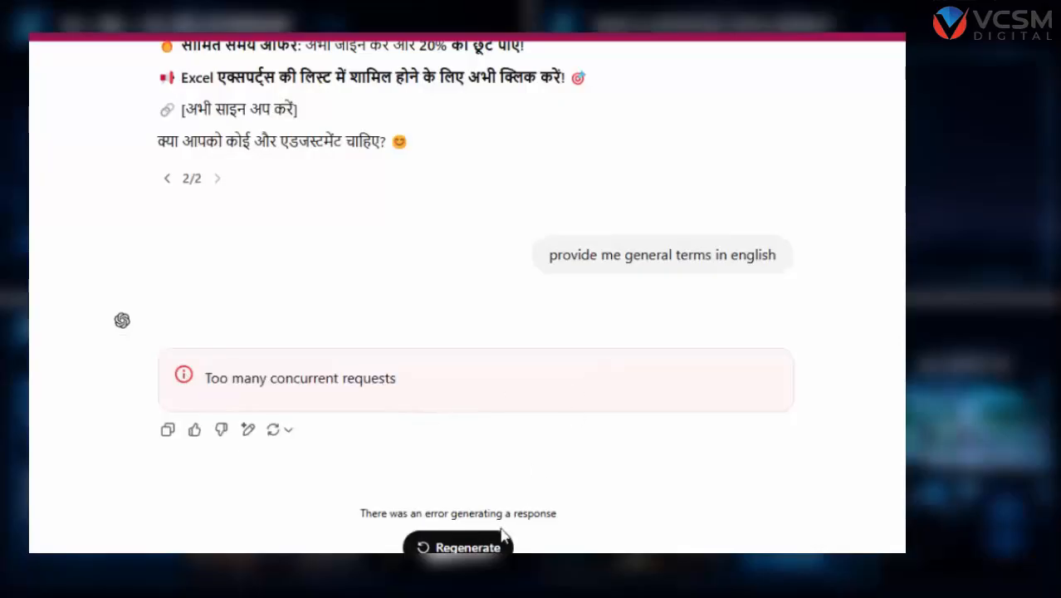
pyautogui.click(486, 548)
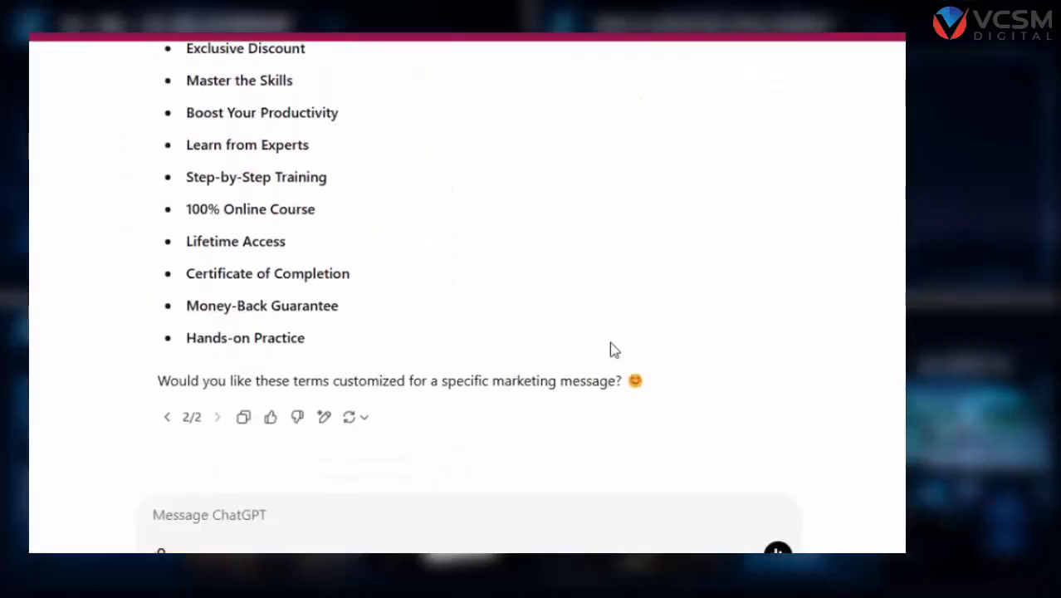
# Examine the list of general English terms and compare it with the earlier Hindi ad copy
pyautogui.scroll(10, 595, 336)
pyautogui.scroll(5, 594, 337)
pyautogui.scroll(-10, 592, 337)
pyautogui.scroll(-3, 411, 505)
pyautogui.scroll(8, 439, 331)
pyautogui.scroll(3, 418, 305)
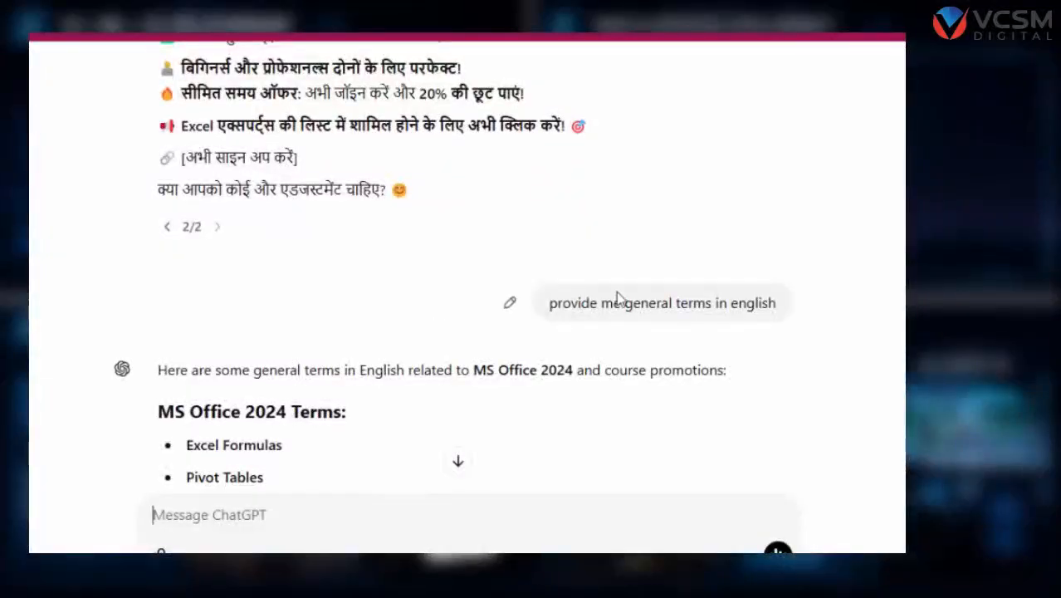
pyautogui.scroll(6, 616, 297)
pyautogui.scroll(-3, 478, 304)
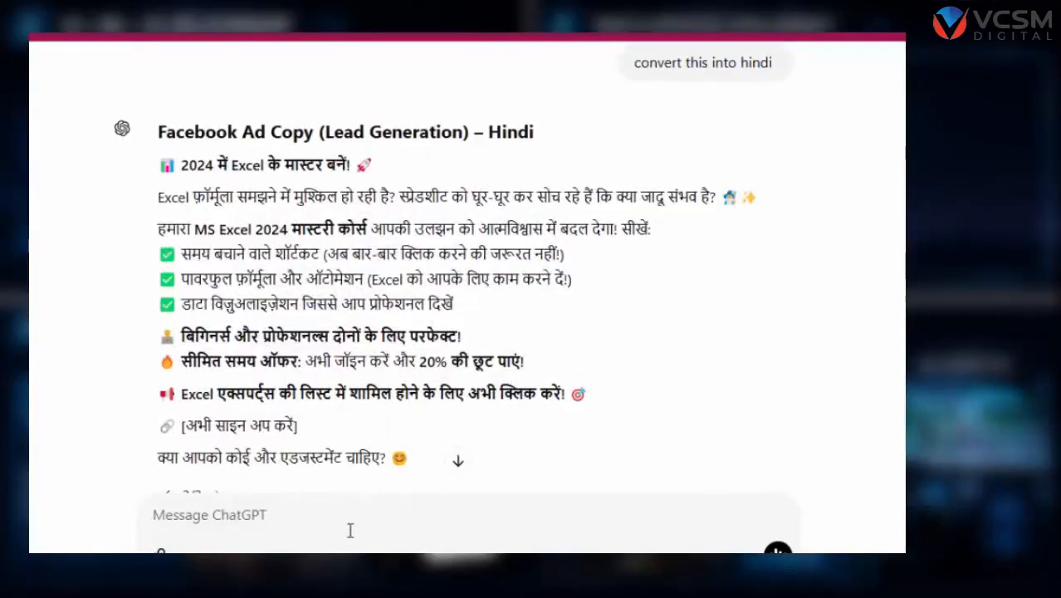
# Send the prompt "provide me facebook ad copy in hindi , use general terms in english" and go to the new response
pyautogui.write('provide me fac')
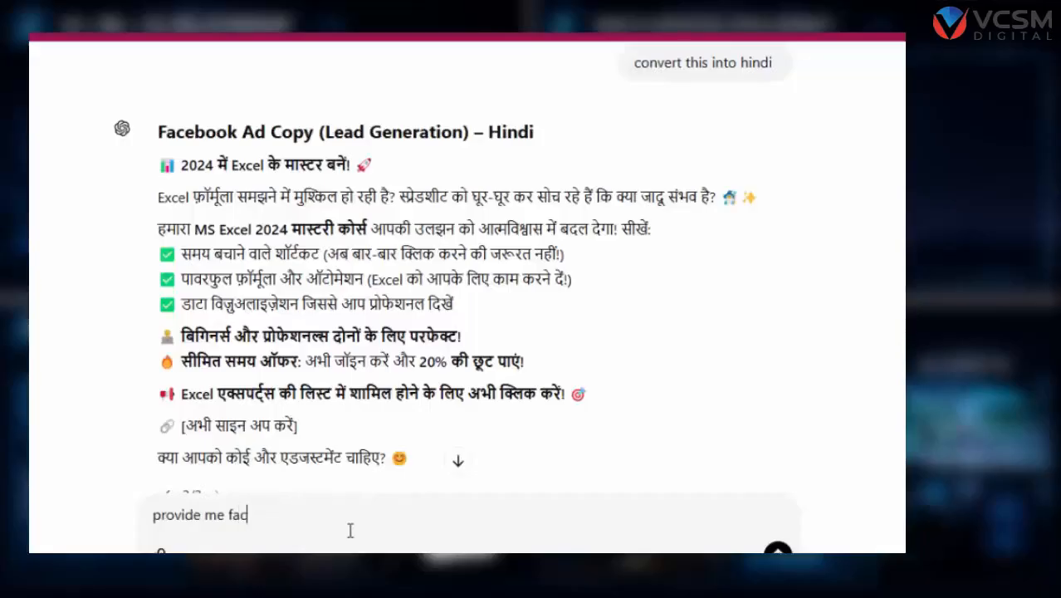
pyautogui.write('ebook ad copy in hindi u')
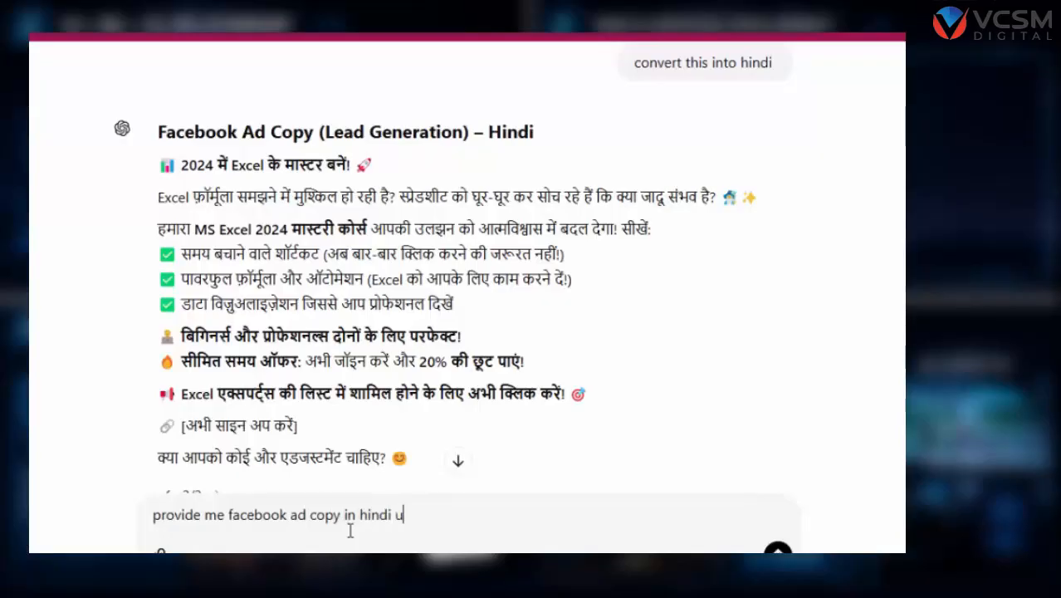
pyautogui.write(' , use general terms in egglish')
pyautogui.press('Return')
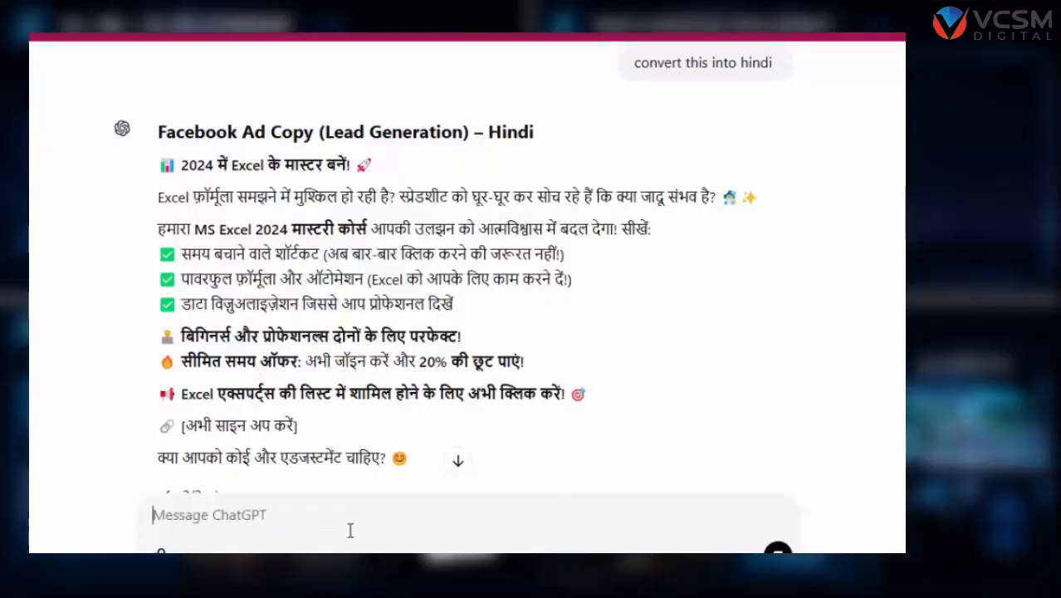
pyautogui.click(455, 463)
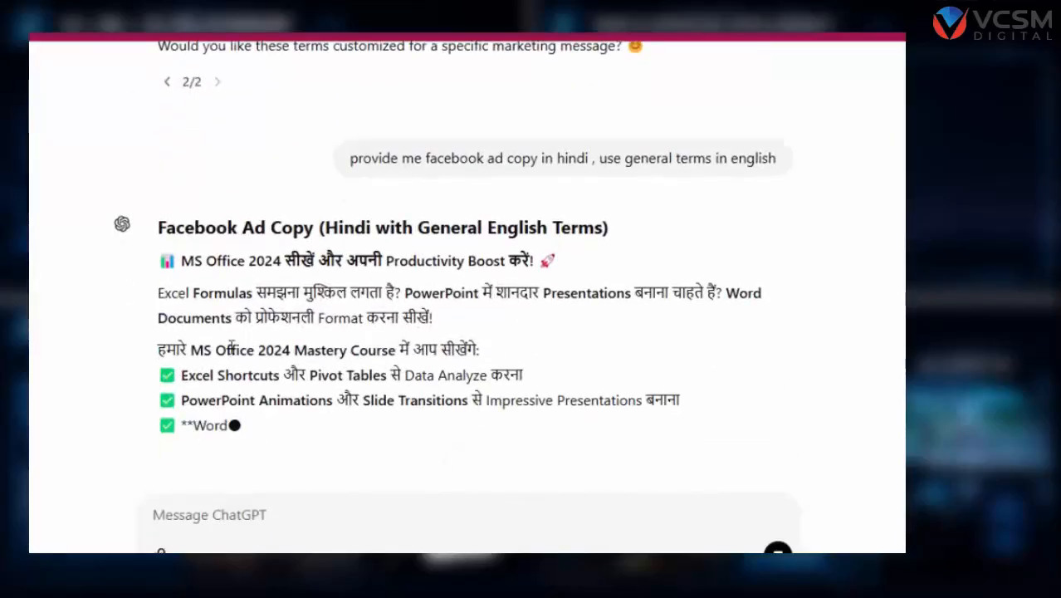
# Read the opening paragraph and course bullet points of the new Hindi ad copy with English terms
pyautogui.scroll(-1, 237, 356)
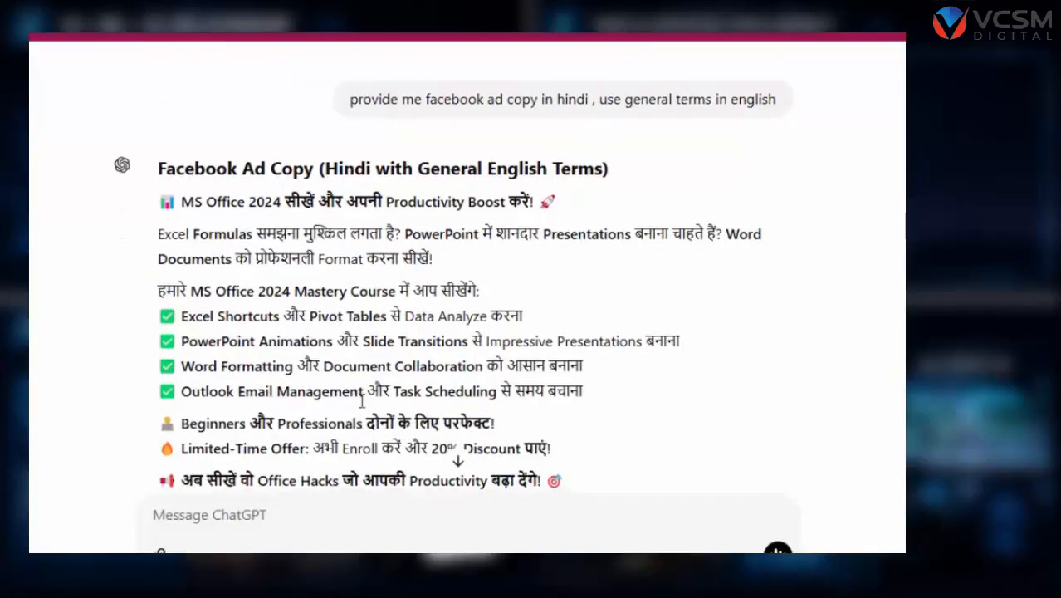
pyautogui.scroll(-3, 352, 405)
pyautogui.scroll(2, 349, 390)
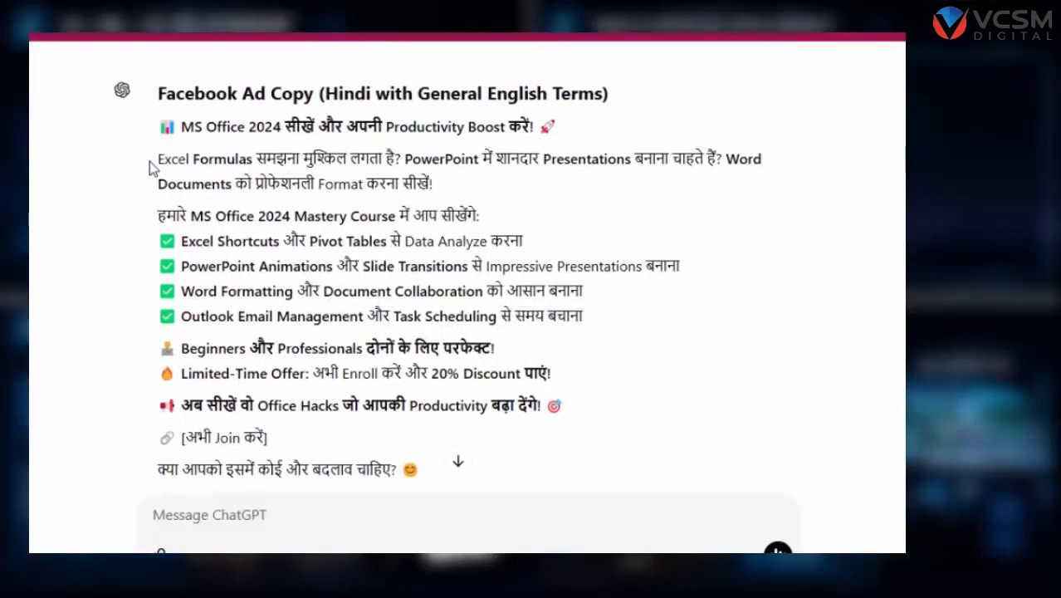
pyautogui.moveTo(156, 159); pyautogui.dragTo(795, 178)
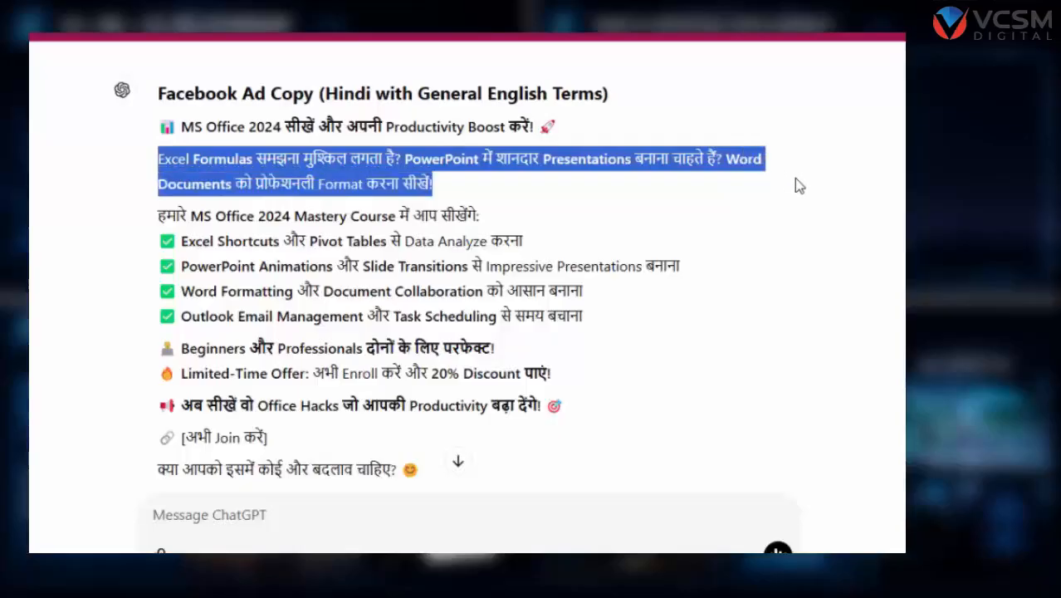
pyautogui.click(440, 204)
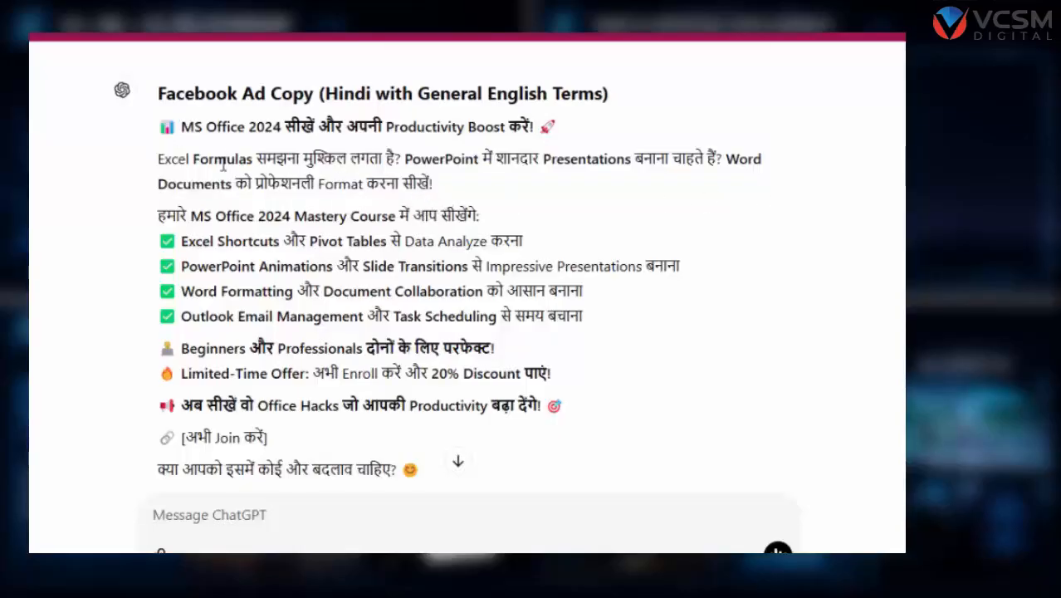
pyautogui.moveTo(157, 161); pyautogui.dragTo(253, 158)
pyautogui.moveTo(332, 161); pyautogui.dragTo(342, 160)
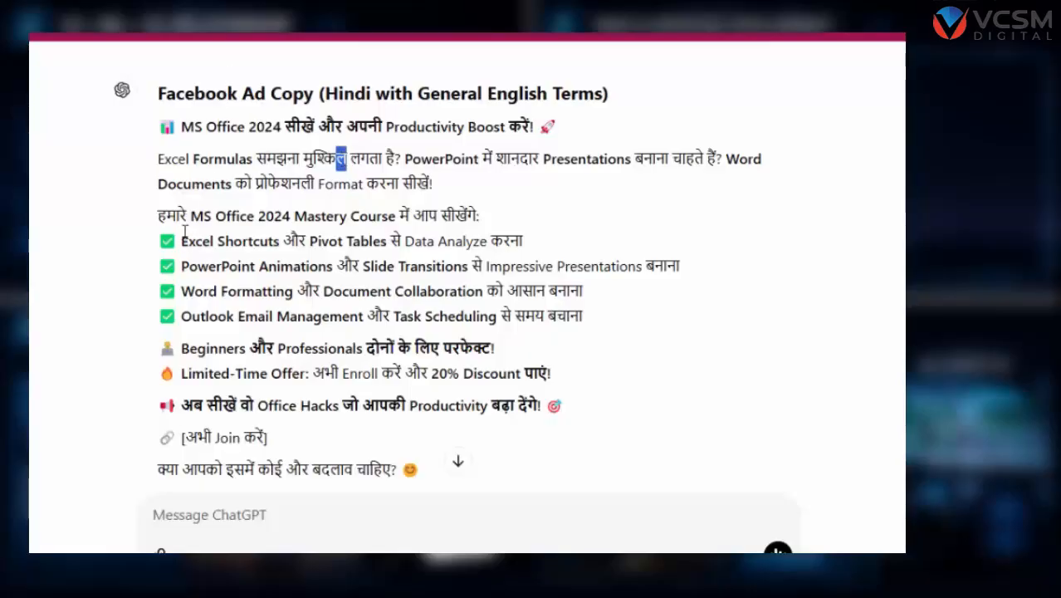
pyautogui.moveTo(261, 243); pyautogui.dragTo(544, 251)
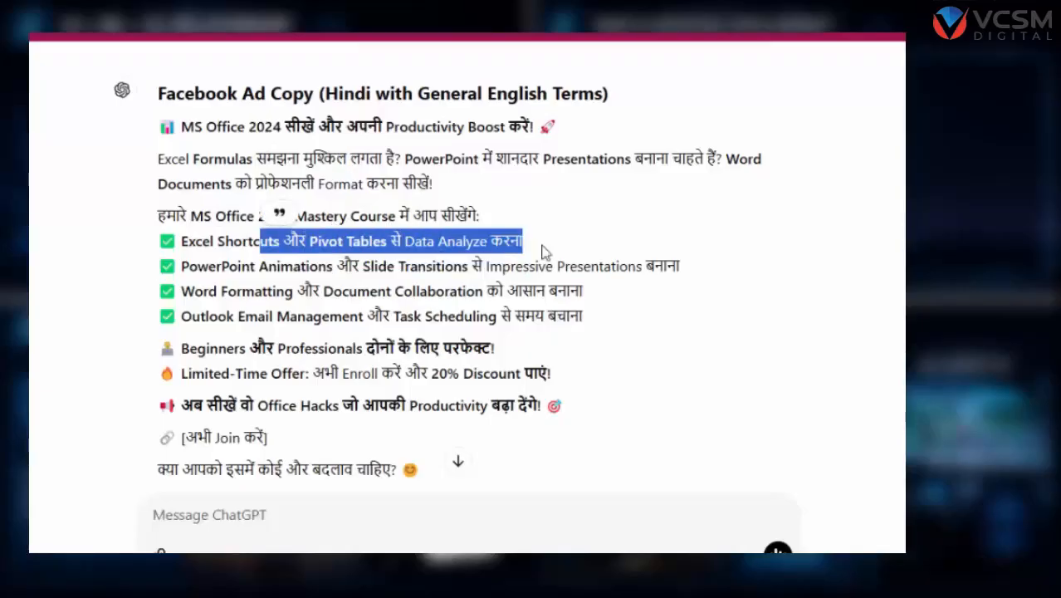
pyautogui.moveTo(256, 266); pyautogui.dragTo(466, 264)
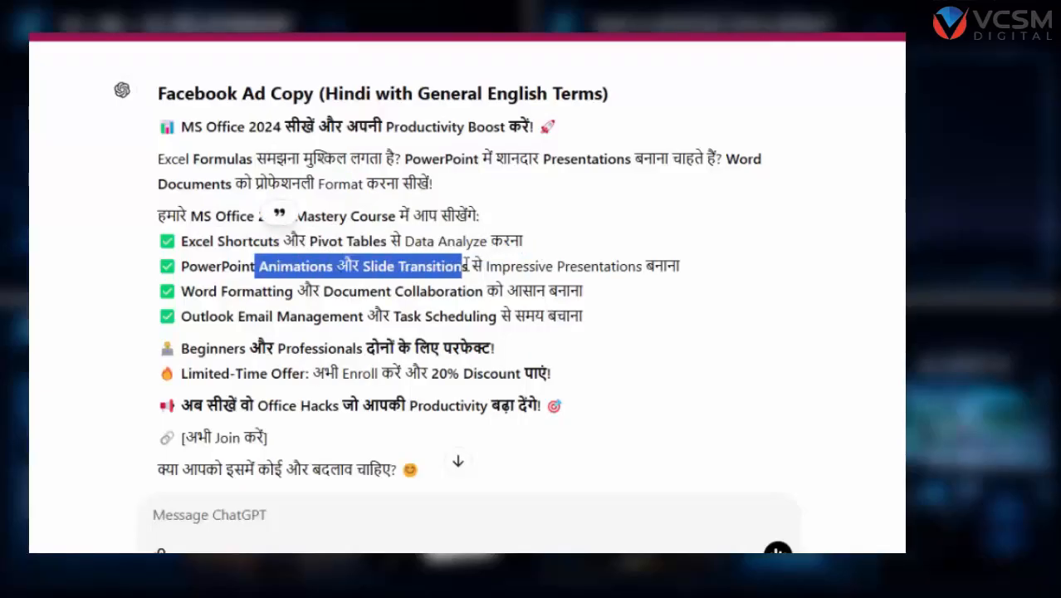
# Read the ad copy's audience, discount offer and Office Hacks lines, and look back at the general English terms list
pyautogui.scroll(-2, 269, 320)
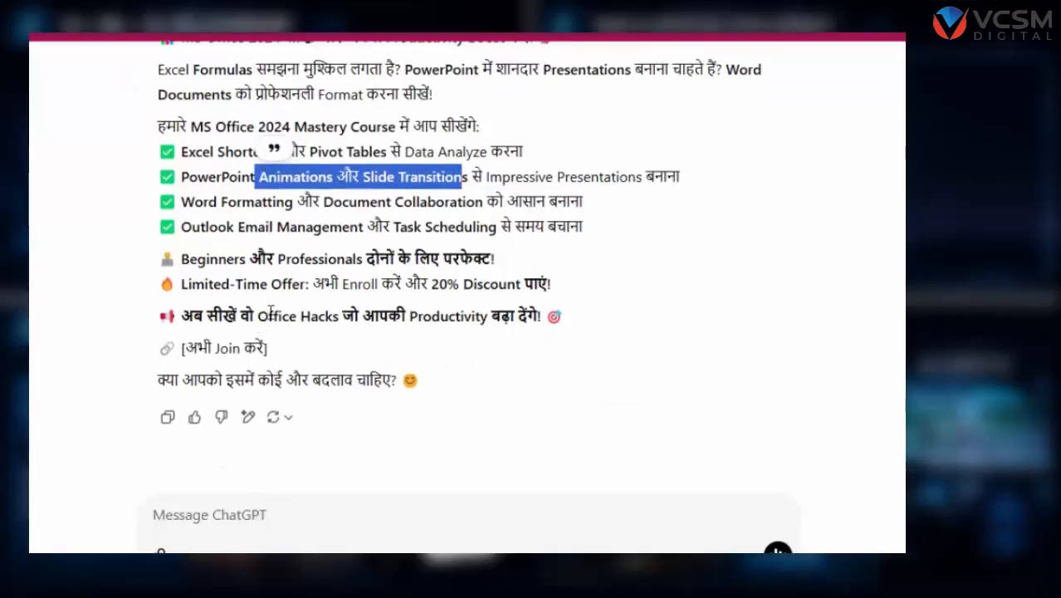
pyautogui.moveTo(218, 261); pyautogui.dragTo(392, 259)
pyautogui.click(394, 259)
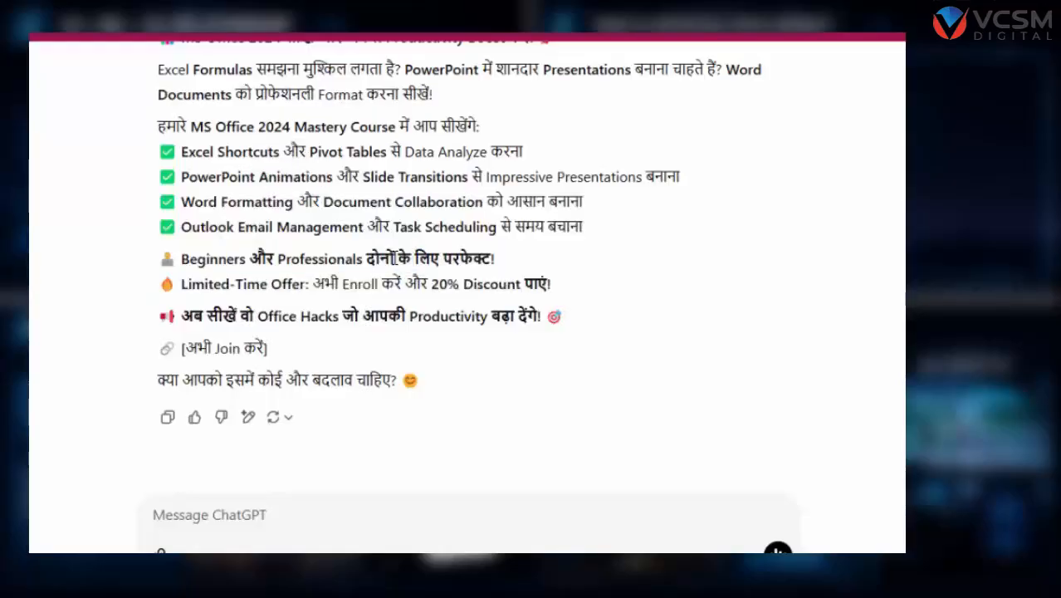
pyautogui.moveTo(189, 285); pyautogui.dragTo(551, 285)
pyautogui.moveTo(241, 315); pyautogui.dragTo(466, 308)
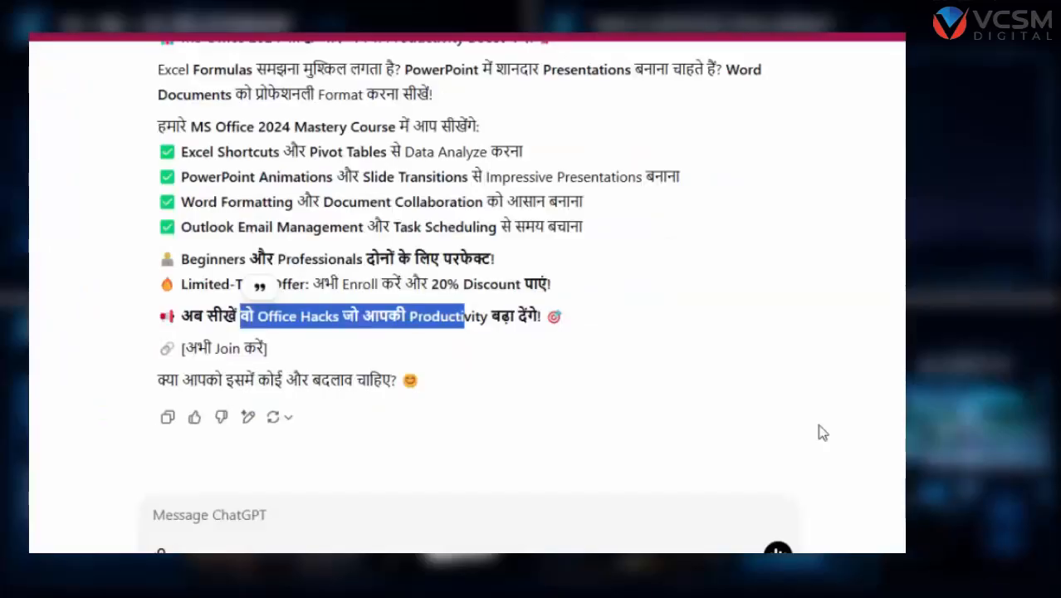
pyautogui.scroll(20, 378, 252)
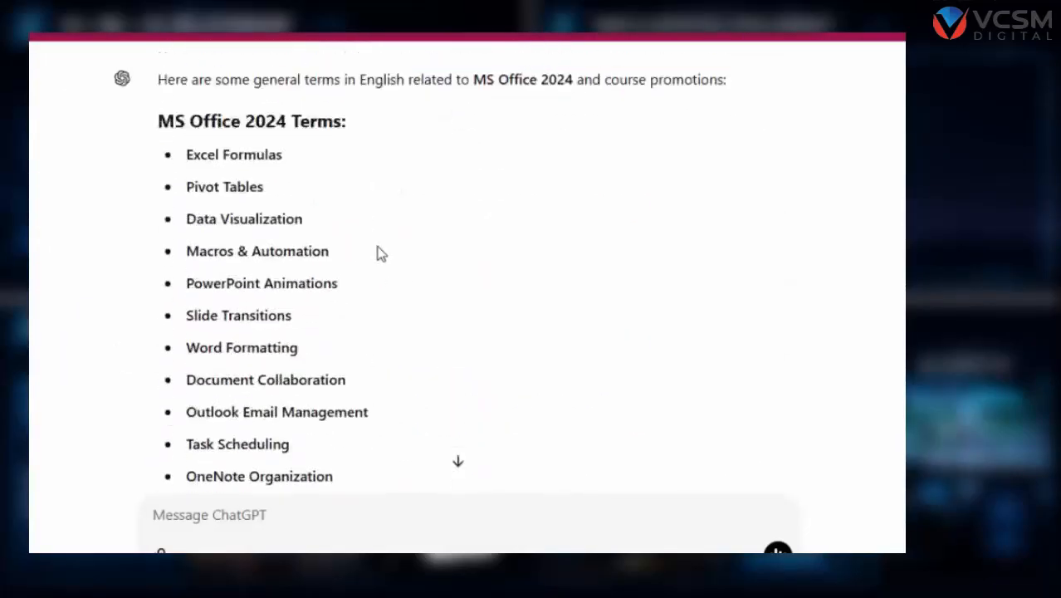
pyautogui.scroll(-20, 377, 252)
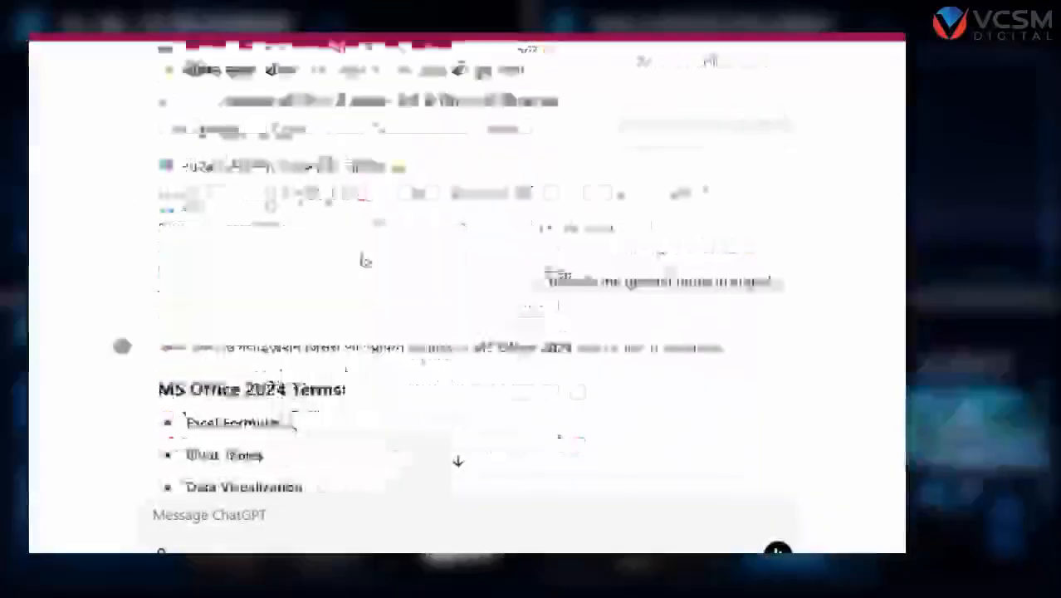
pyautogui.scroll(-8, 347, 264)
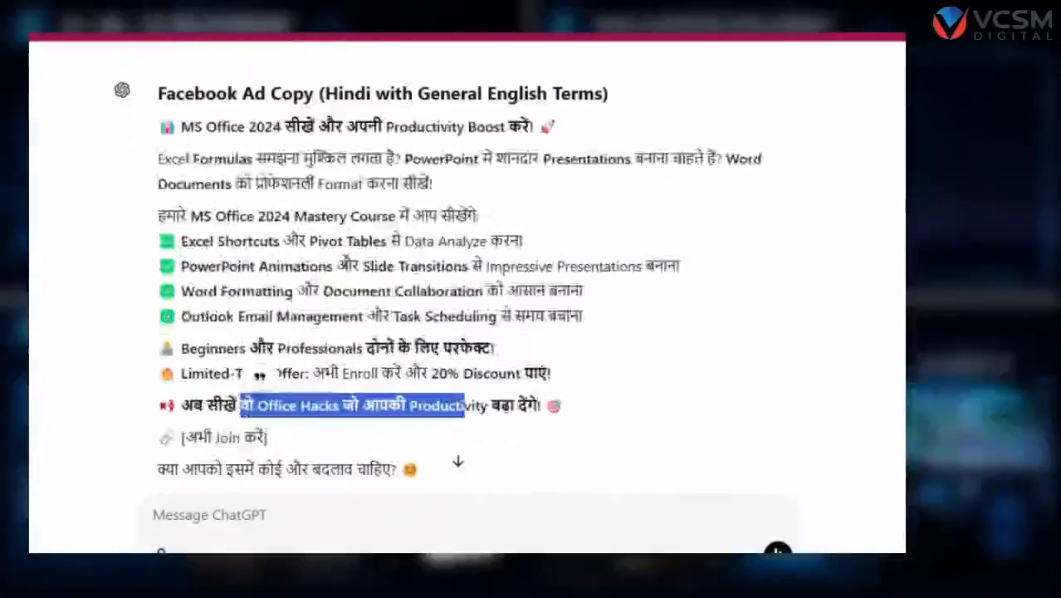
# Look back through the general English terms list to the earlier fully Hindi ad copy for comparison
pyautogui.scroll(-1, 345, 258)
pyautogui.scroll(5, 253, 226)
pyautogui.scroll(-2, 253, 226)
pyautogui.scroll(10, 320, 190)
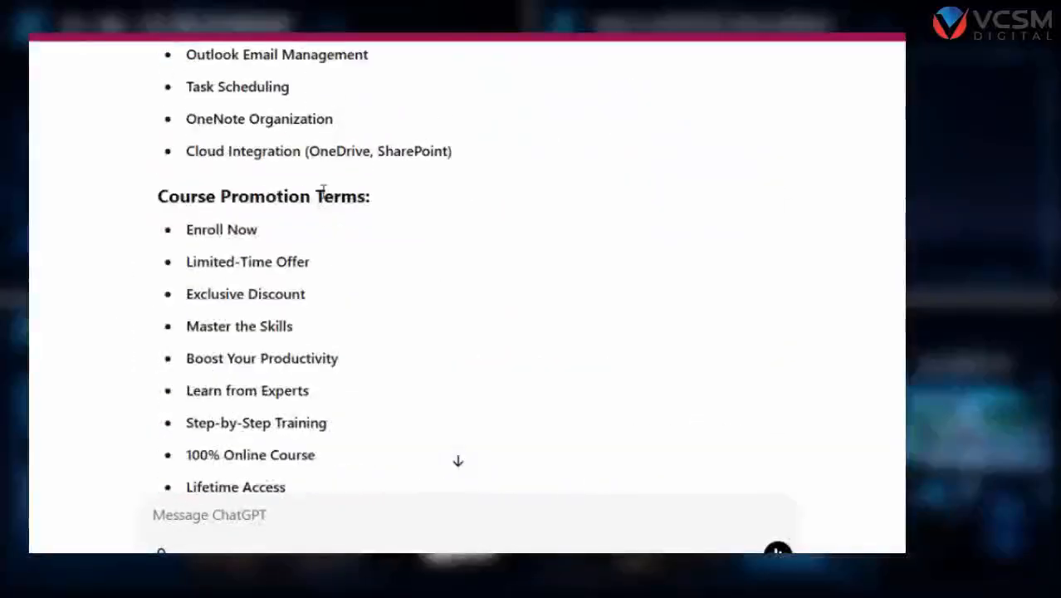
pyautogui.scroll(8, 308, 186)
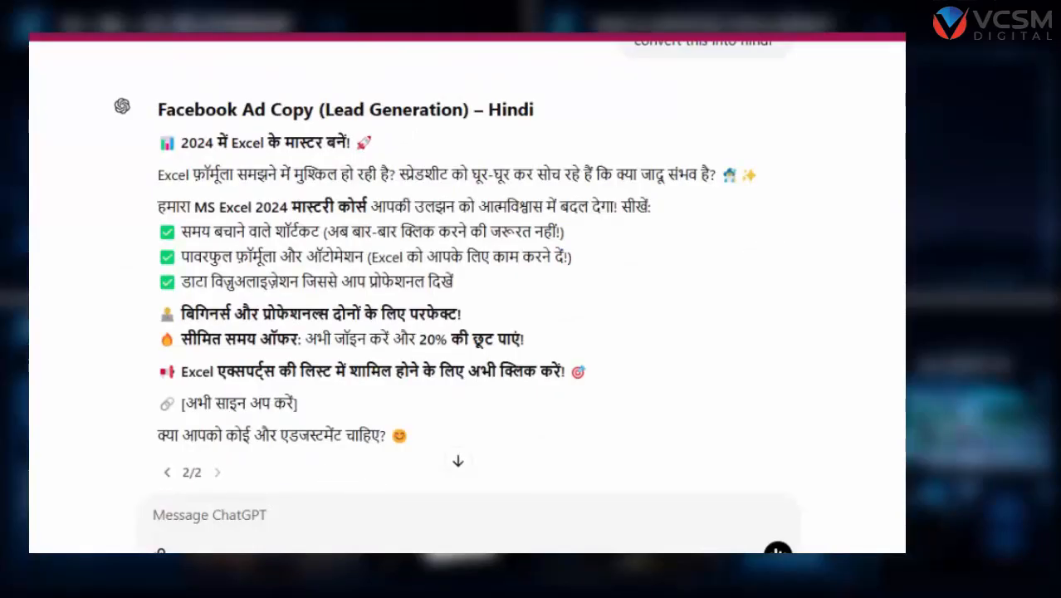
# In a new chat, send the prompt "Act as a digital marketing expert and suggest strategies to increase YouTube subscribers for an educational channel."
pyautogui.hotkey('ctrl', 'shift', 'o')
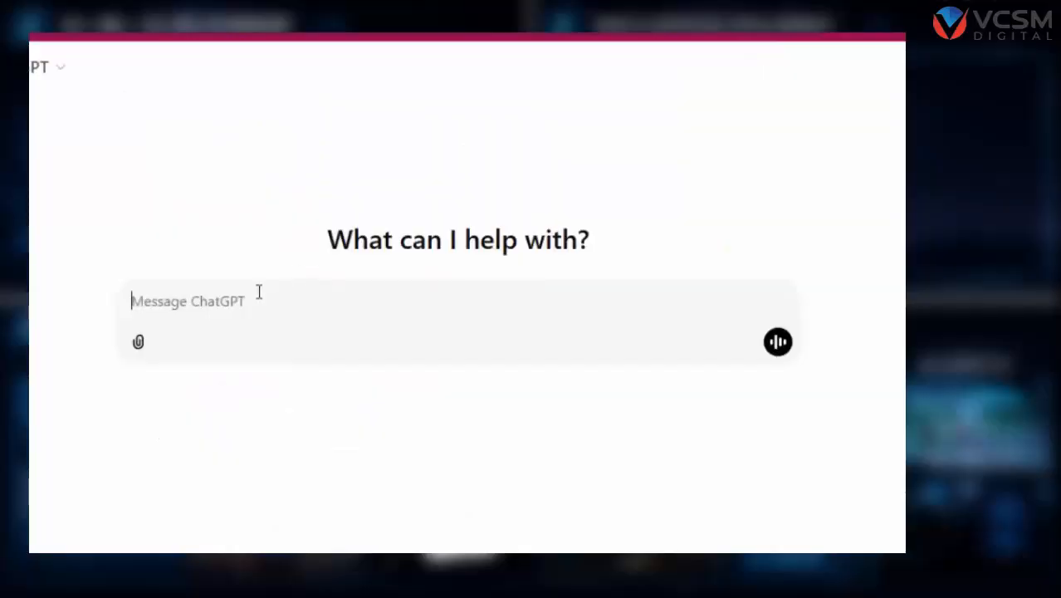
pyautogui.write('Act as a digital marketing expert and suggest strategies to increase YouTube subscribers for an educational channel.')
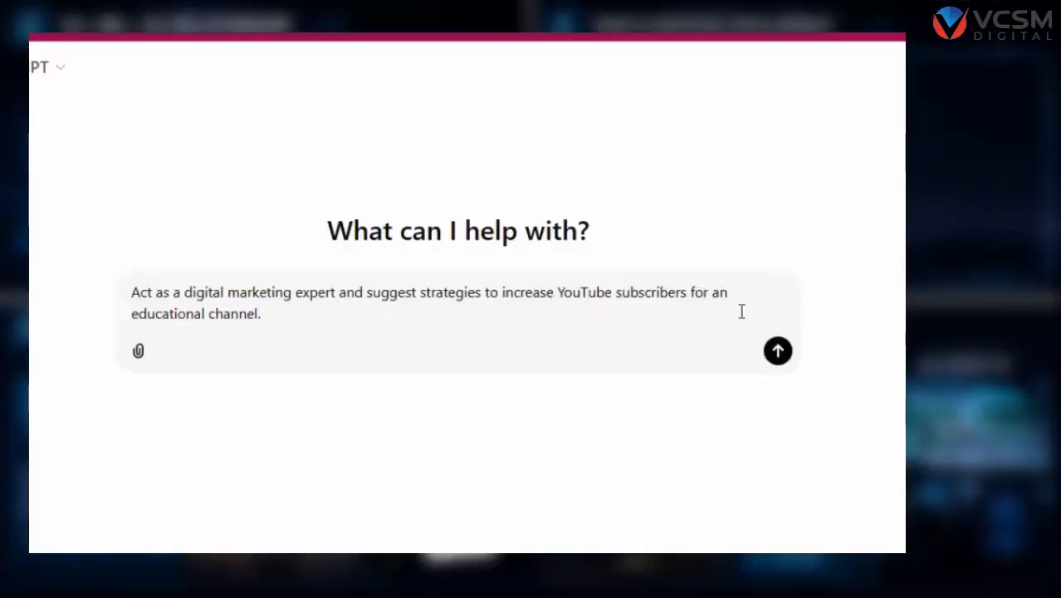
pyautogui.click(774, 353)
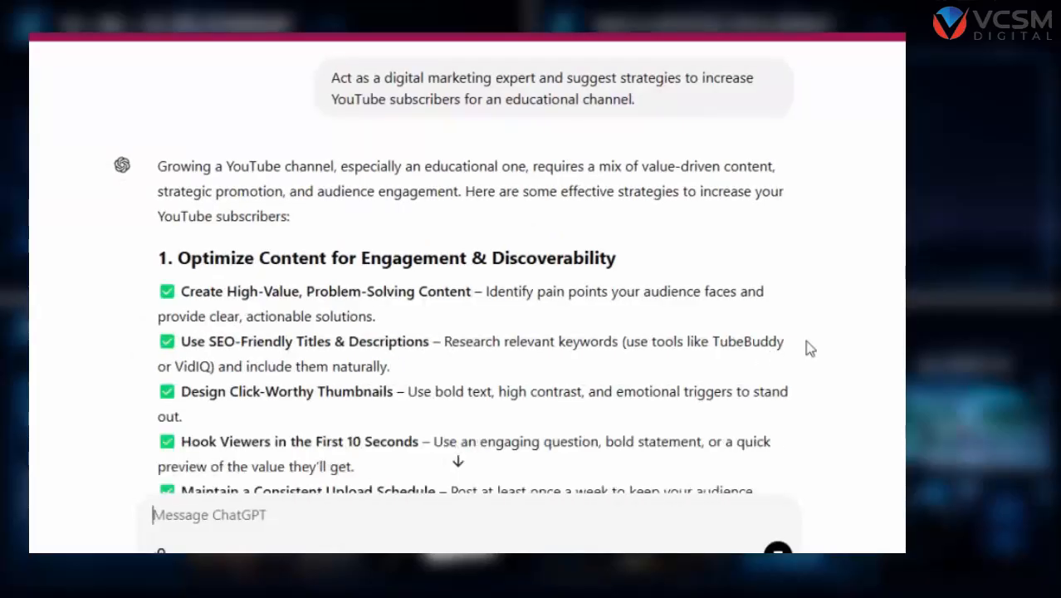
# Read the suggested YouTube subscriber strategies, from content optimization through to analyzing and improving performance
pyautogui.scroll(-1, 547, 262)
pyautogui.scroll(-1, 388, 260)
pyautogui.scroll(1, 341, 238)
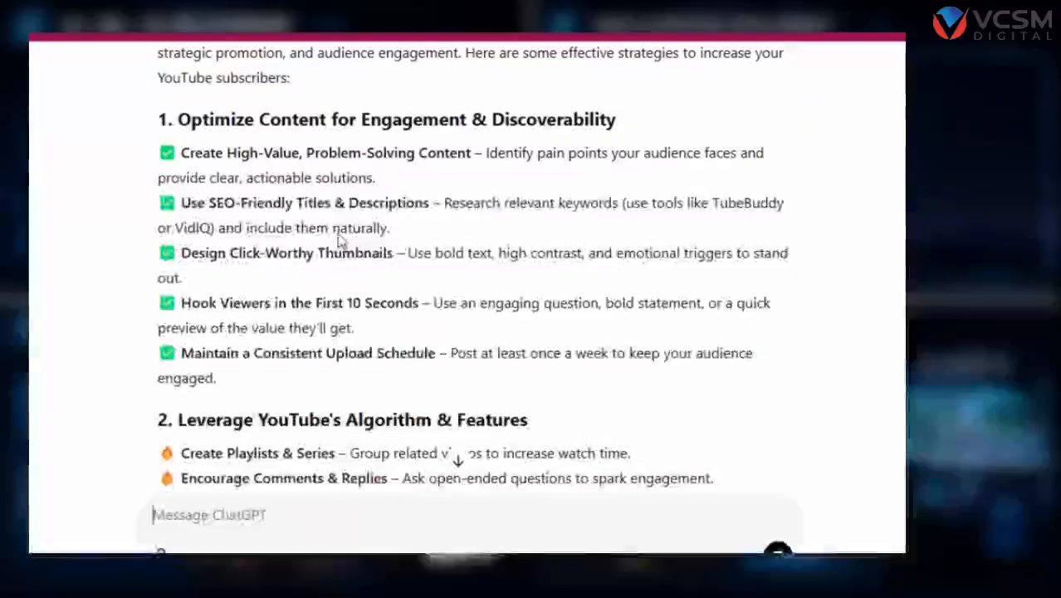
pyautogui.scroll(-3, 341, 238)
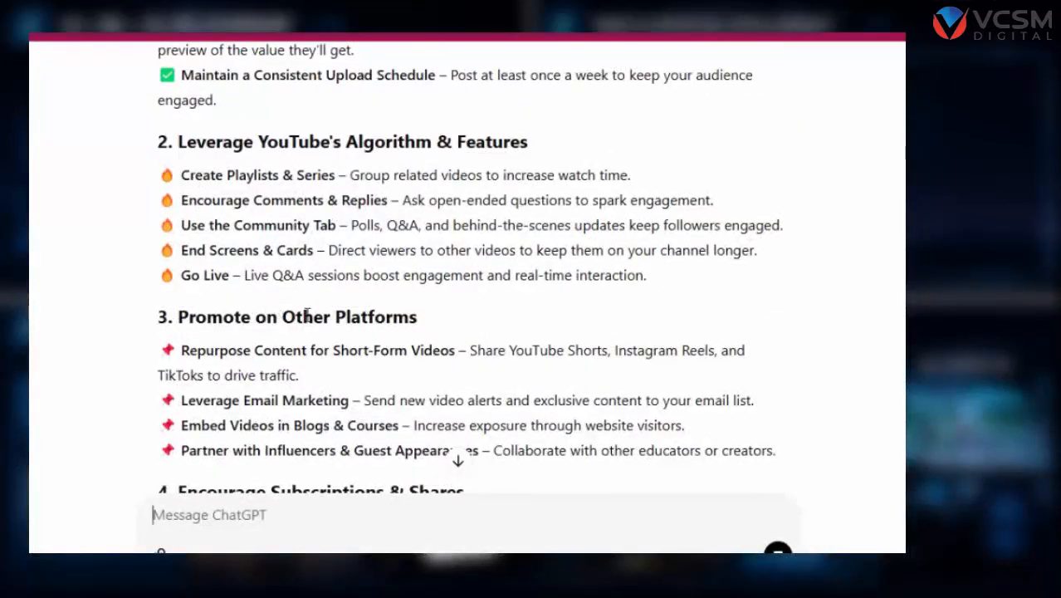
pyautogui.scroll(-1, 277, 305)
pyautogui.scroll(-1, 258, 191)
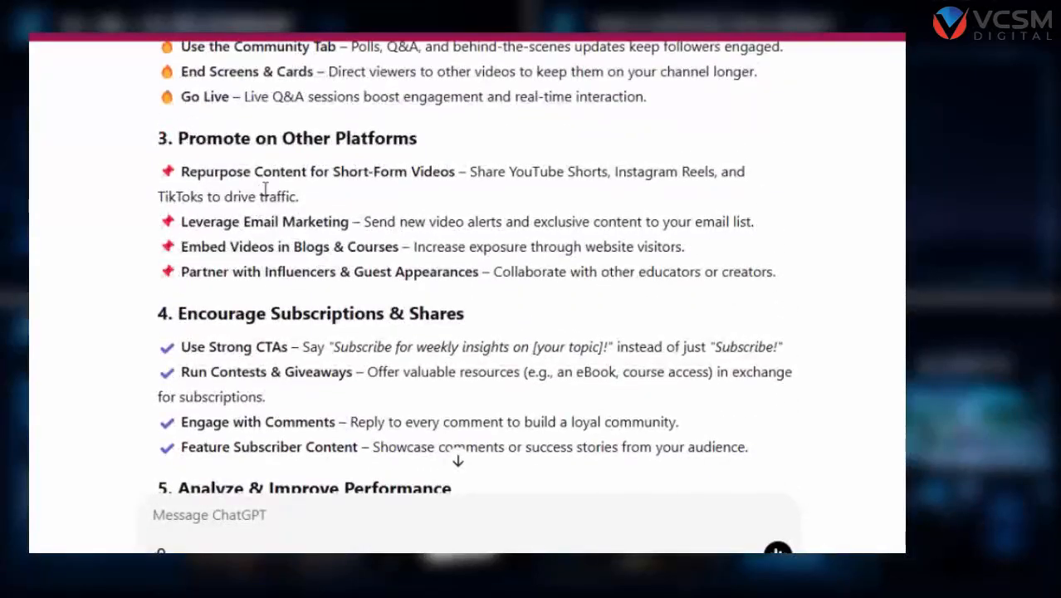
pyautogui.scroll(-2, 266, 190)
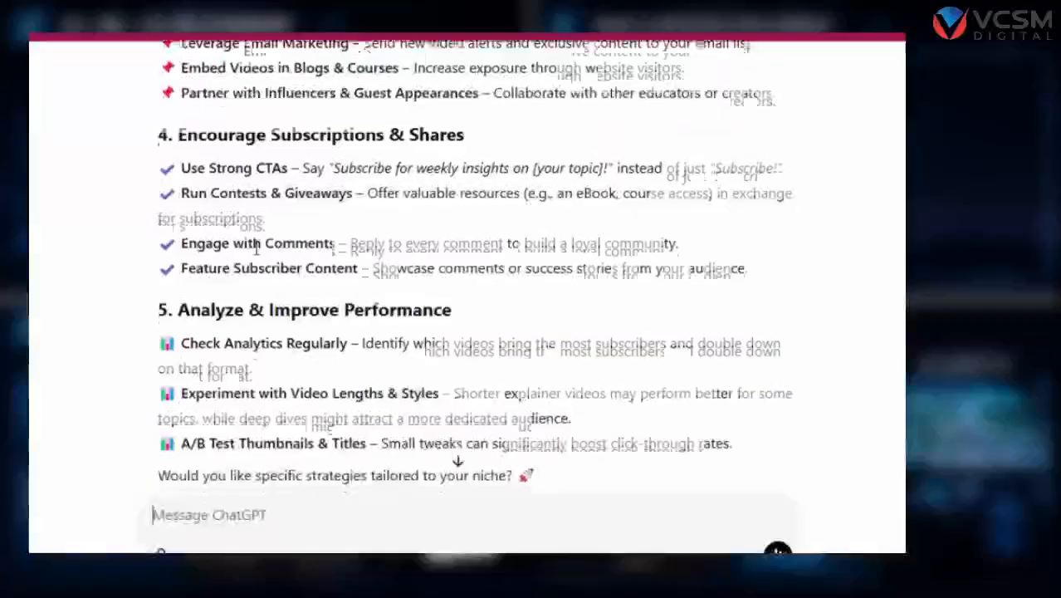